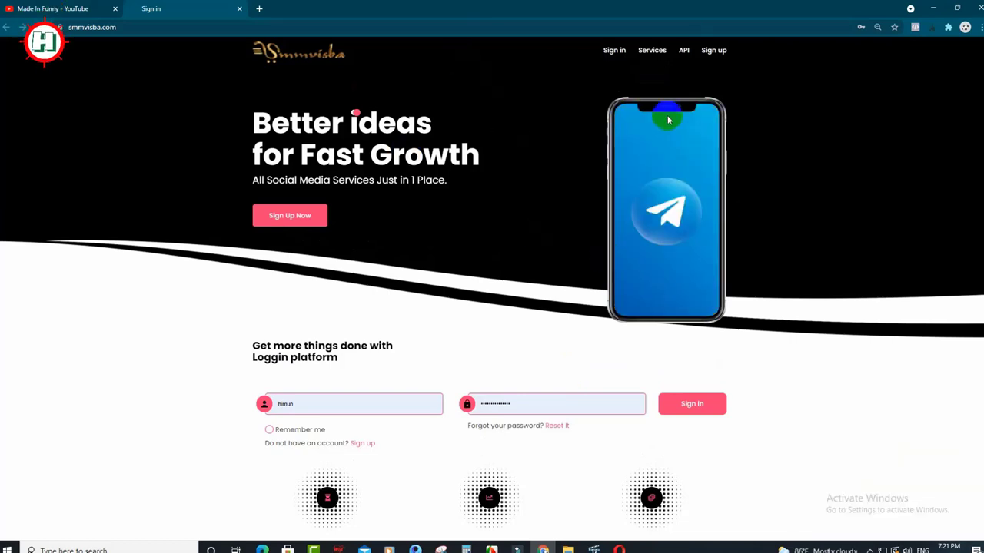
Open the Smmvisba sign-up page and fill in the first name, last name and email from the saved contact profile
{"action": "left_click", "coordinate": [713, 51]}
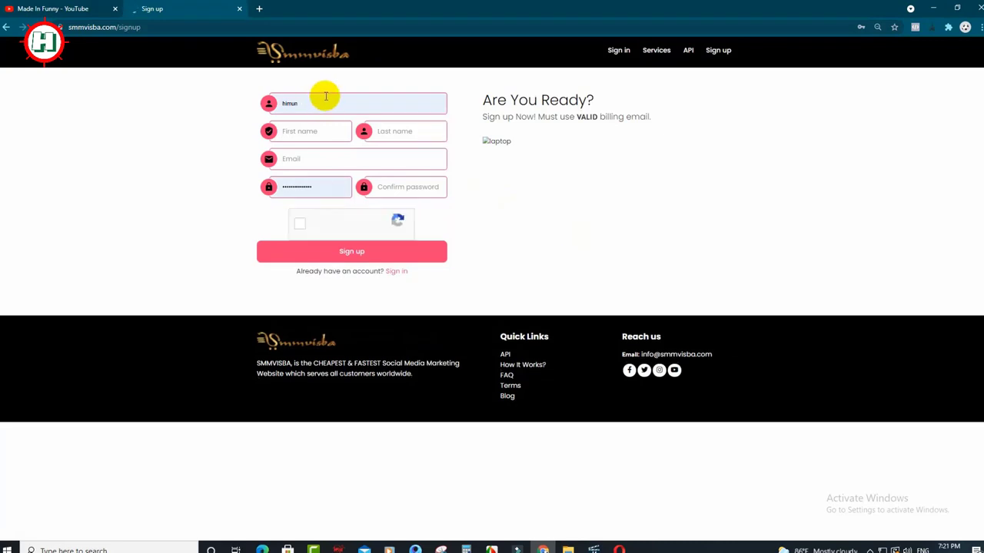
{"action": "left_click", "coordinate": [317, 102]}
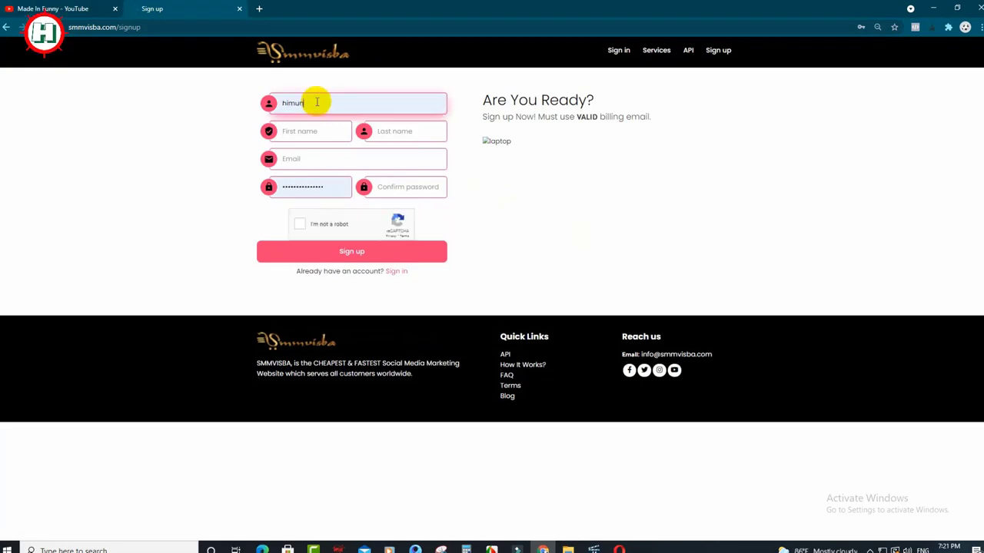
{"action": "left_click", "coordinate": [327, 130]}
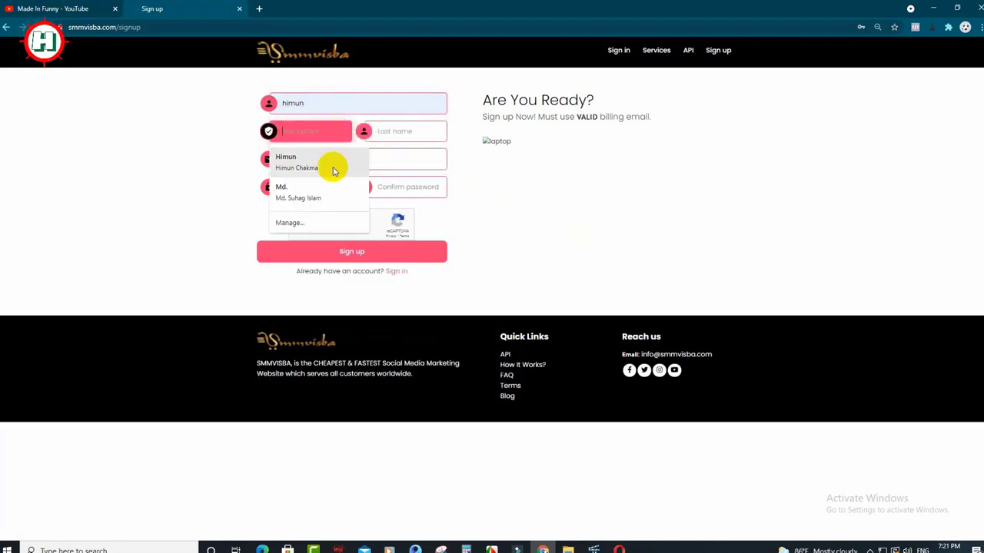
{"action": "left_click", "coordinate": [333, 170]}
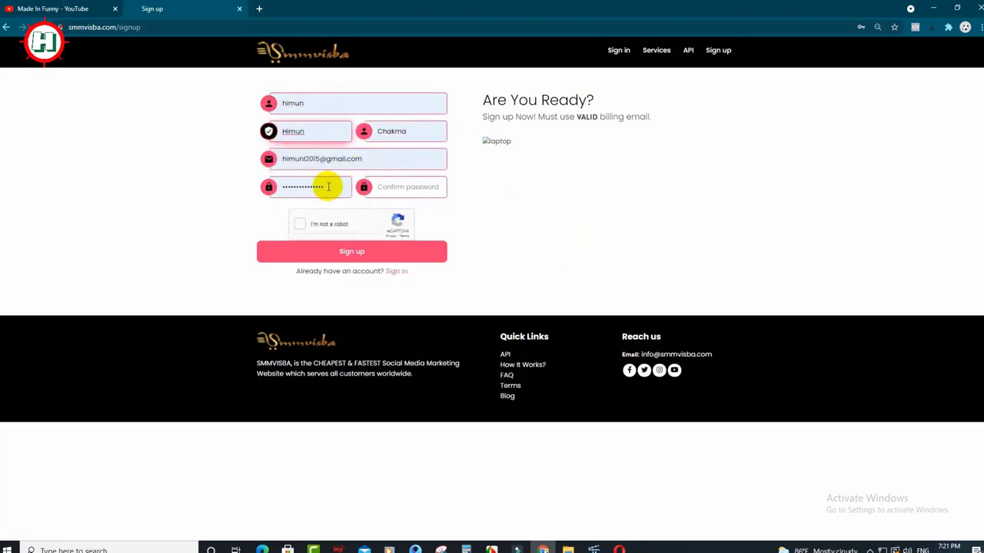
Replace the account password with the browser's suggested strong password and check both password fields
{"action": "left_click_drag", "start_coordinate": [336, 187], "coordinate": [216, 198]}
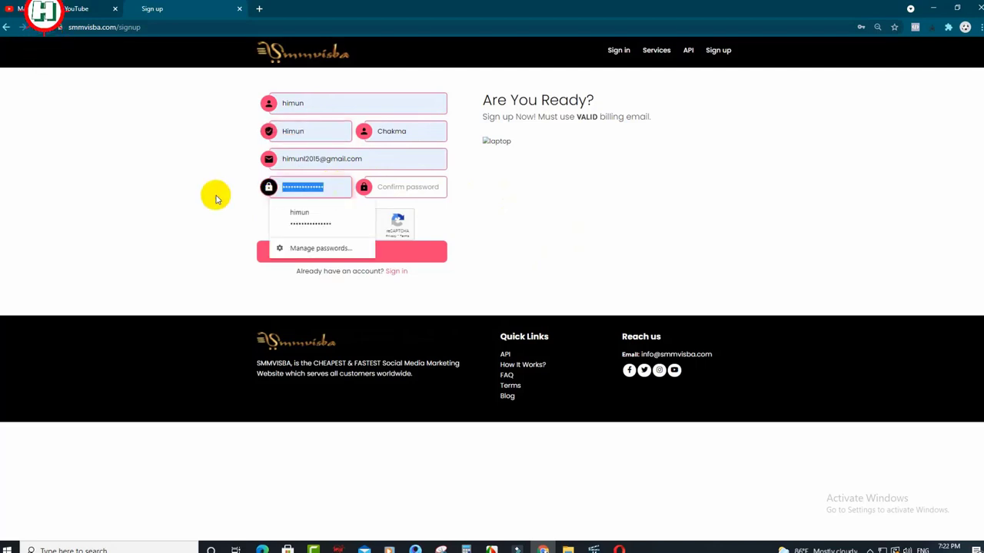
{"action": "key", "text": "BackSpace"}
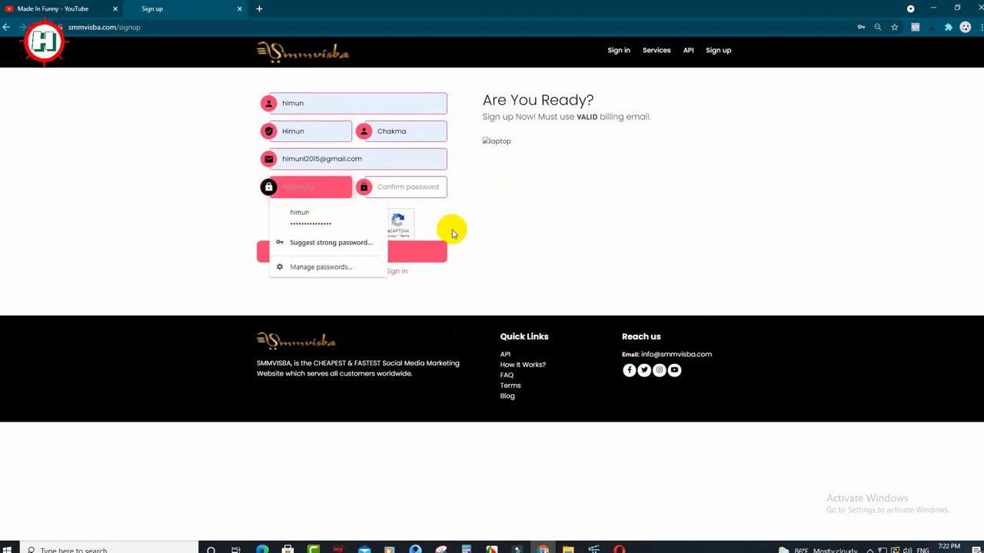
{"action": "left_click", "coordinate": [336, 249]}
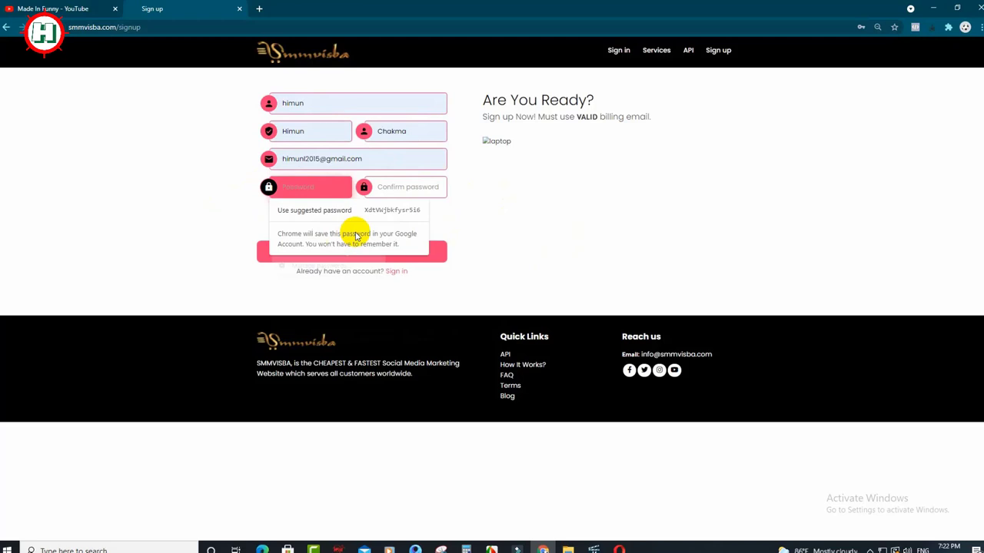
{"action": "left_click", "coordinate": [391, 211]}
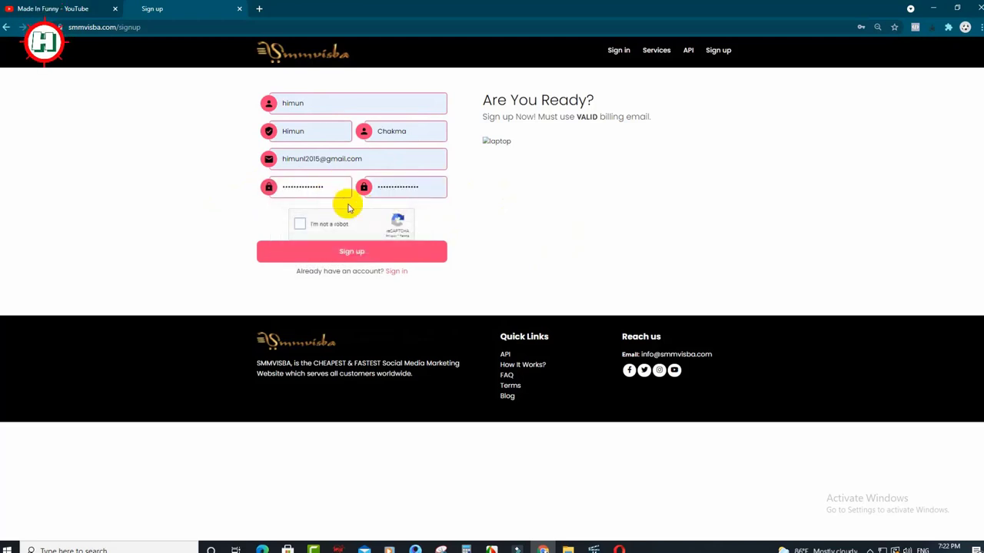
{"action": "left_click", "coordinate": [281, 186]}
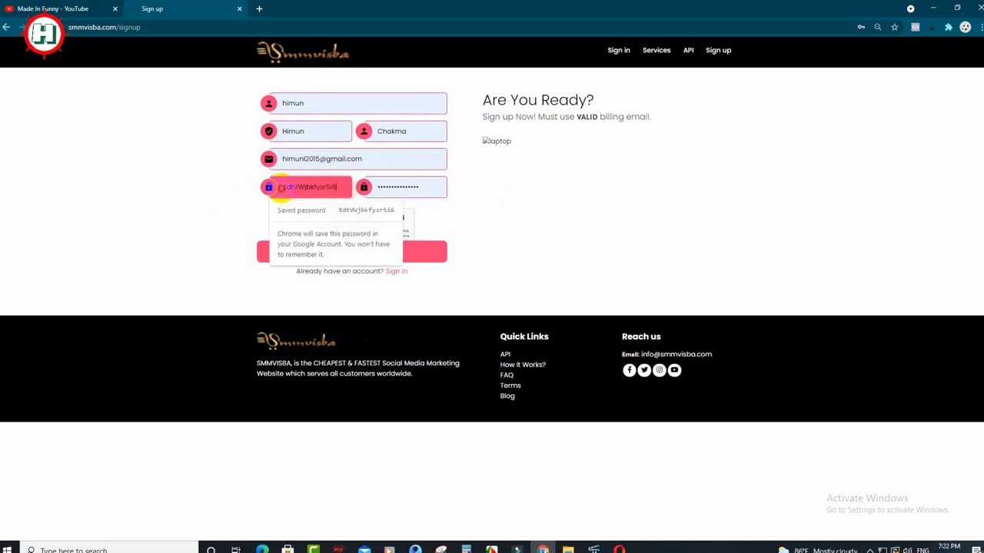
{"action": "left_click", "coordinate": [407, 186]}
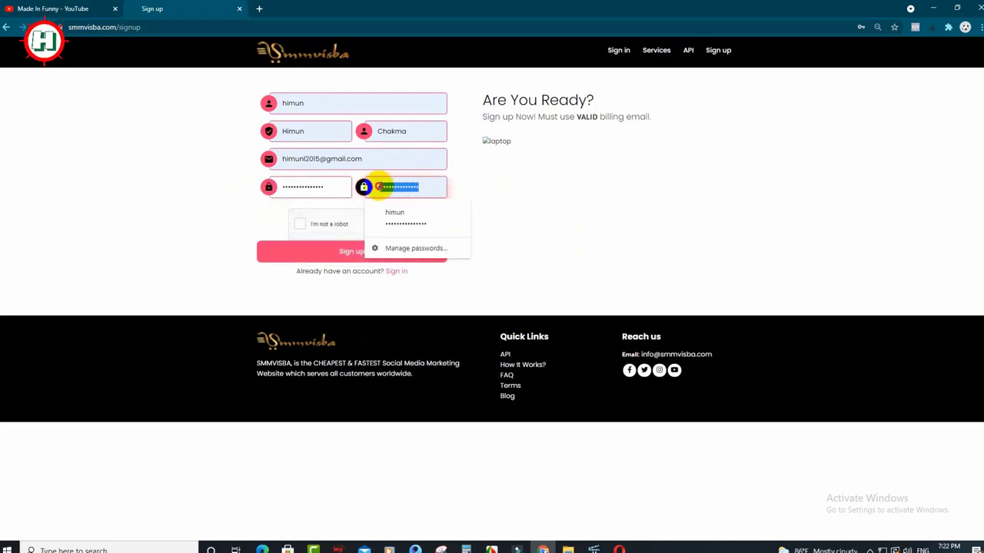
{"action": "left_click", "coordinate": [384, 189]}
{"action": "left_click_drag", "start_coordinate": [332, 187], "coordinate": [289, 189]}
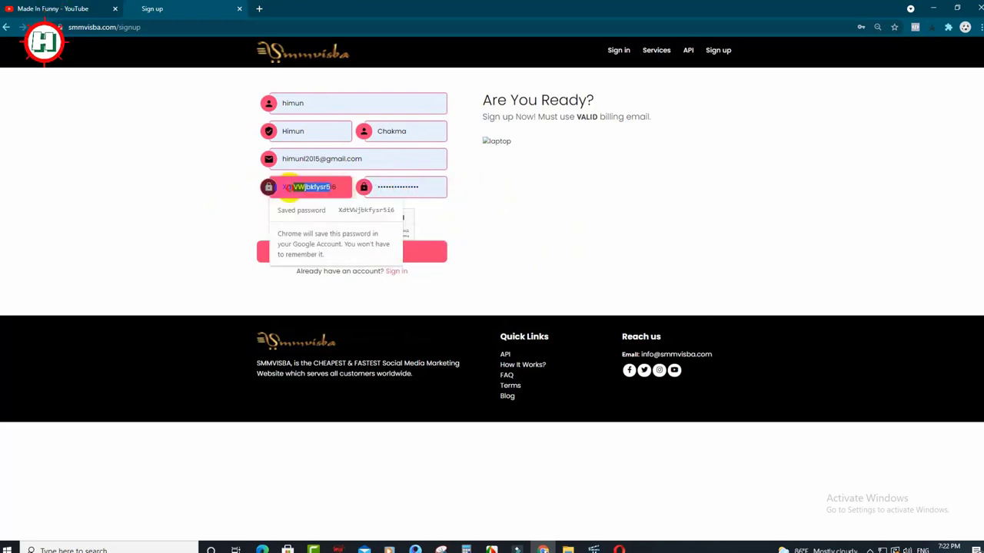
{"action": "left_click", "coordinate": [529, 203]}
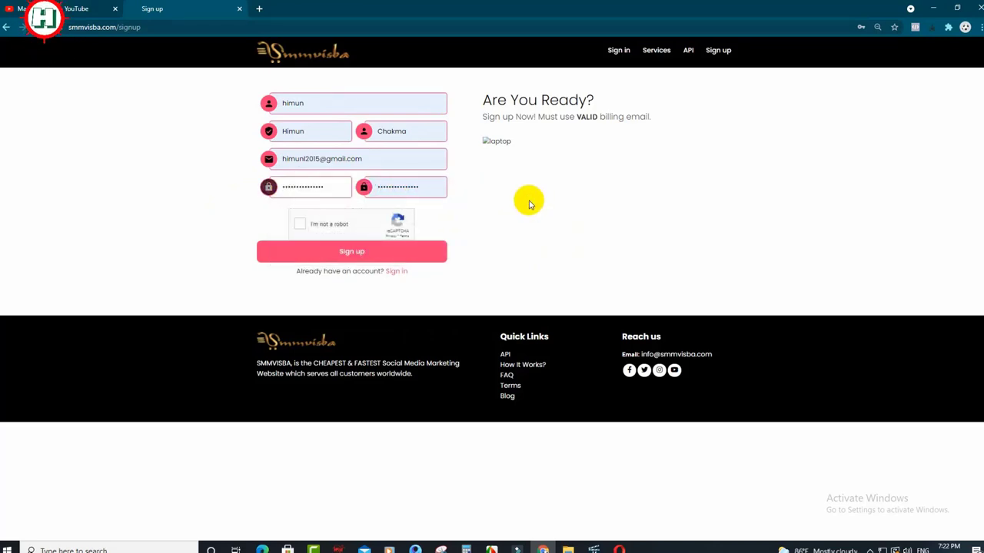
Complete the reCAPTCHA check and submit the sign-up form
{"action": "left_click", "coordinate": [306, 231]}
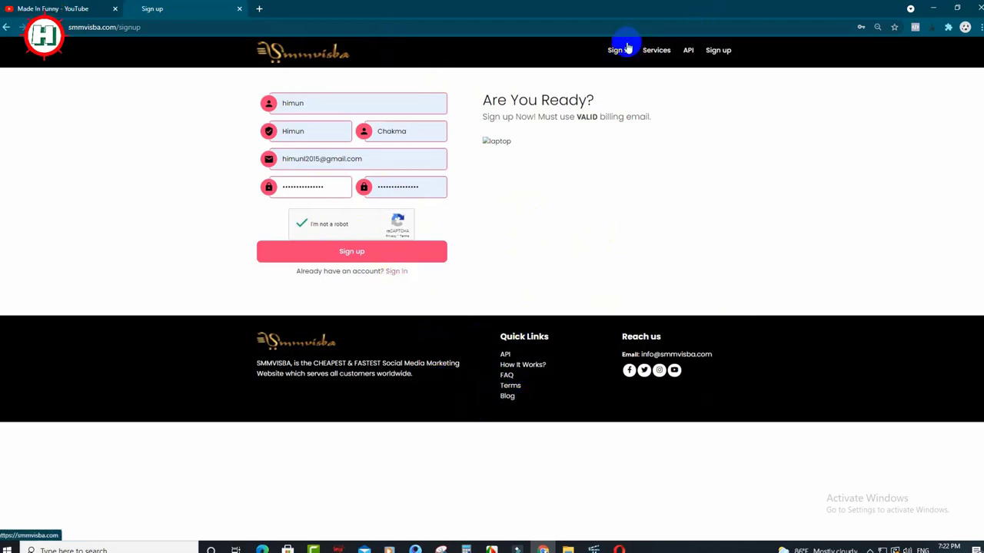
{"action": "left_click", "coordinate": [419, 256]}
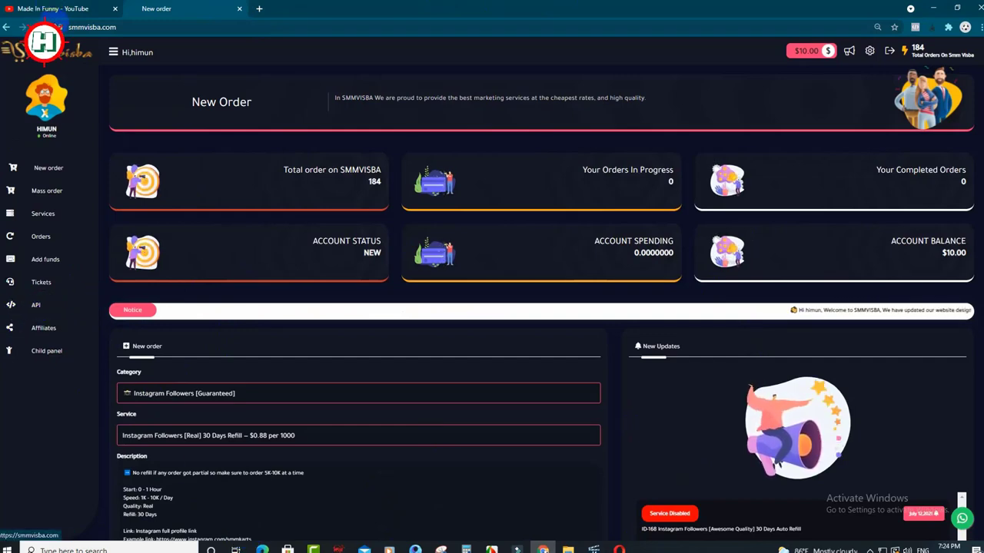
View the Made In Funny YouTube channel page and return to the Smmvisba dashboard
{"action": "left_click", "coordinate": [52, 8]}
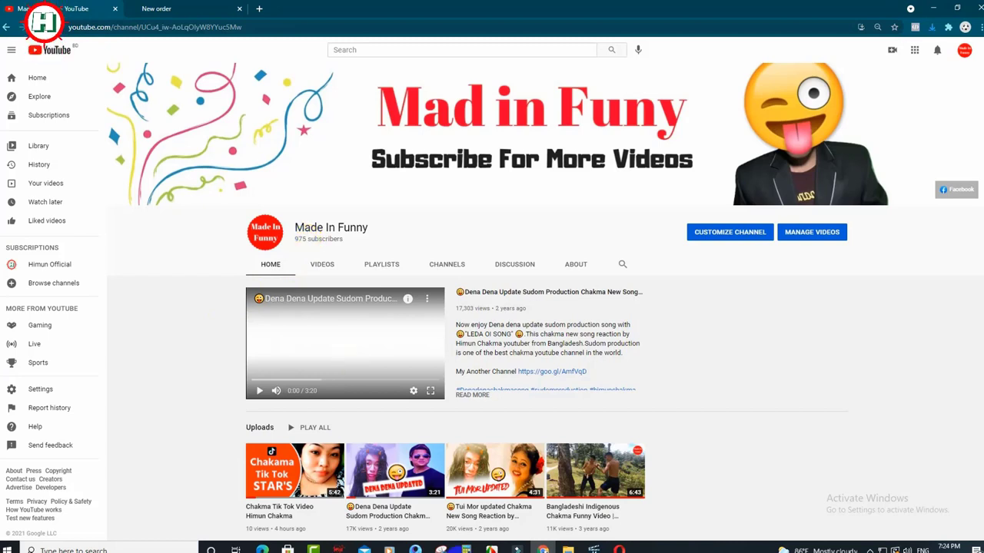
{"action": "left_click", "coordinate": [170, 6]}
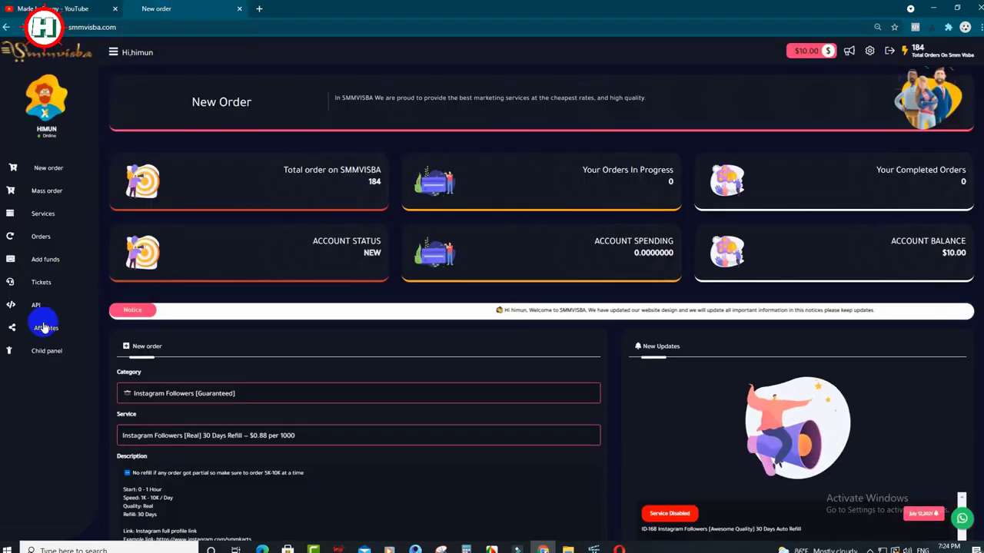
Open the Add funds page and read the payment instructions for Bkash/Nagad/Rocket, including the WhatsApp contact
{"action": "left_click", "coordinate": [51, 258]}
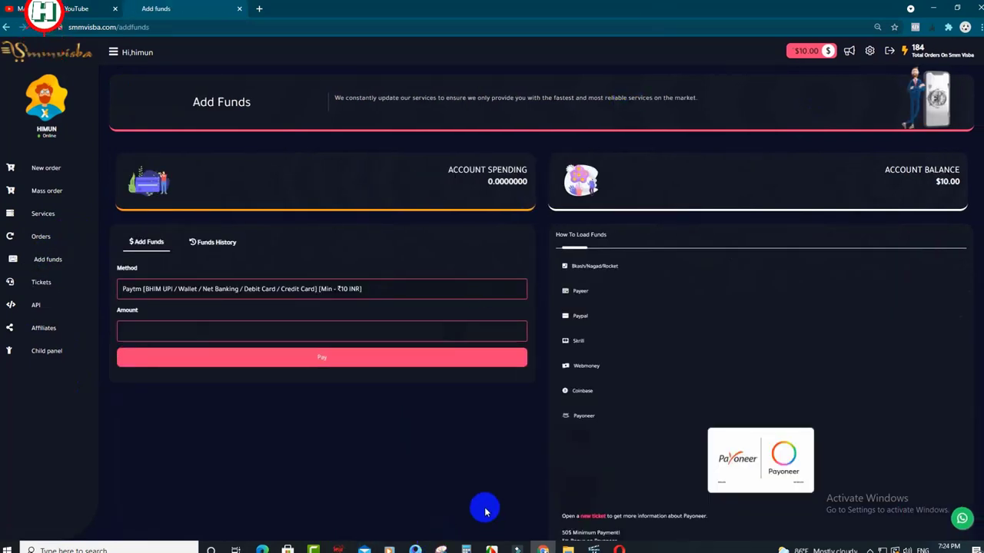
{"action": "left_click", "coordinate": [265, 337]}
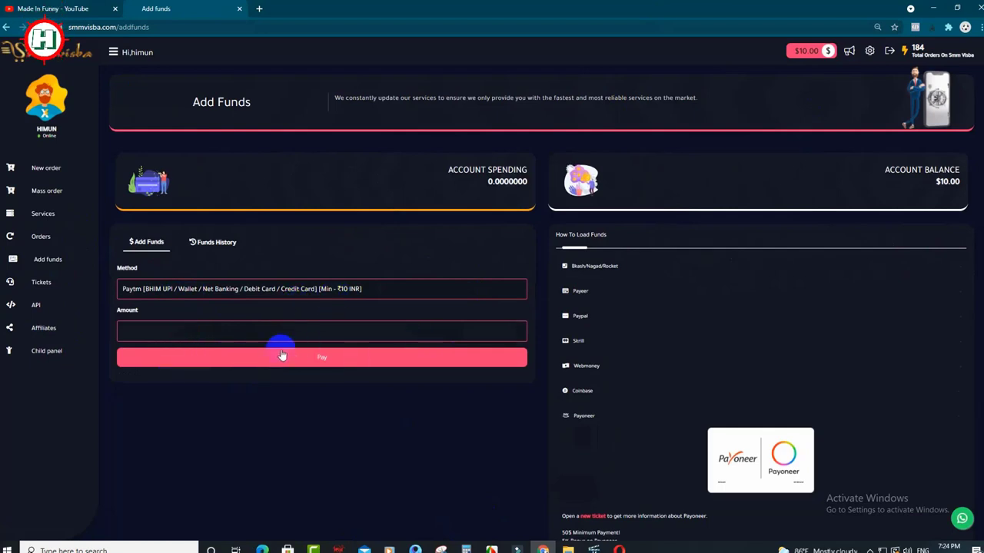
{"action": "left_click", "coordinate": [154, 332]}
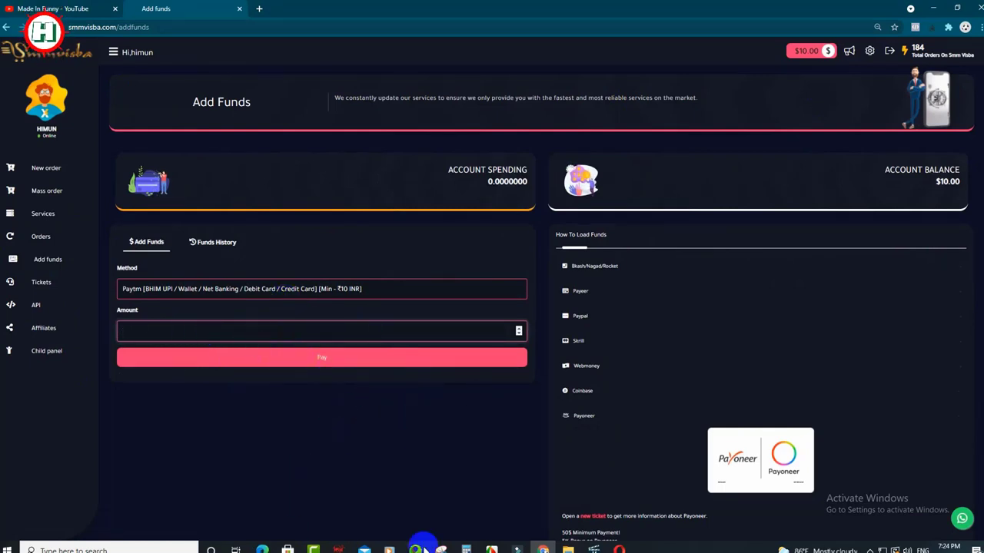
{"action": "left_click", "coordinate": [593, 267]}
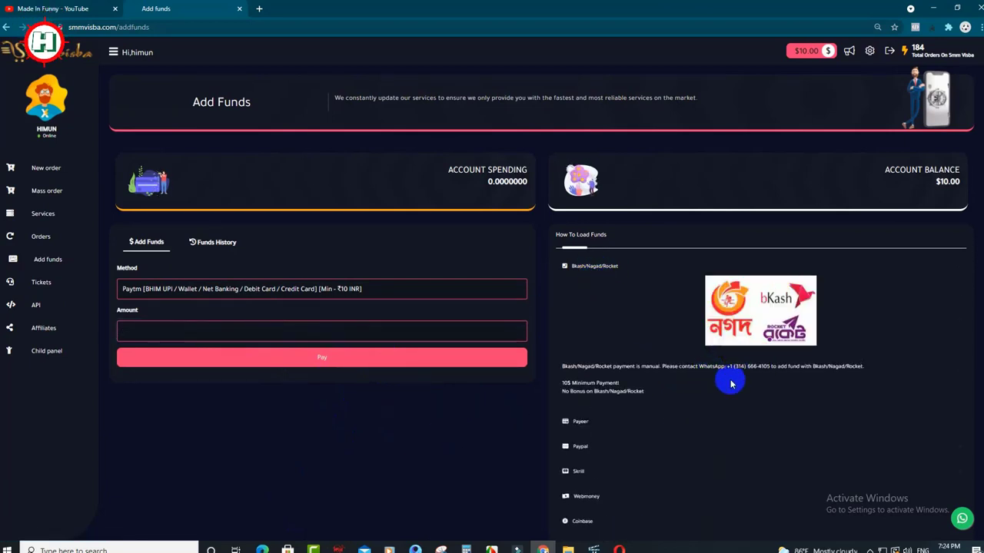
{"action": "double_click", "coordinate": [701, 367]}
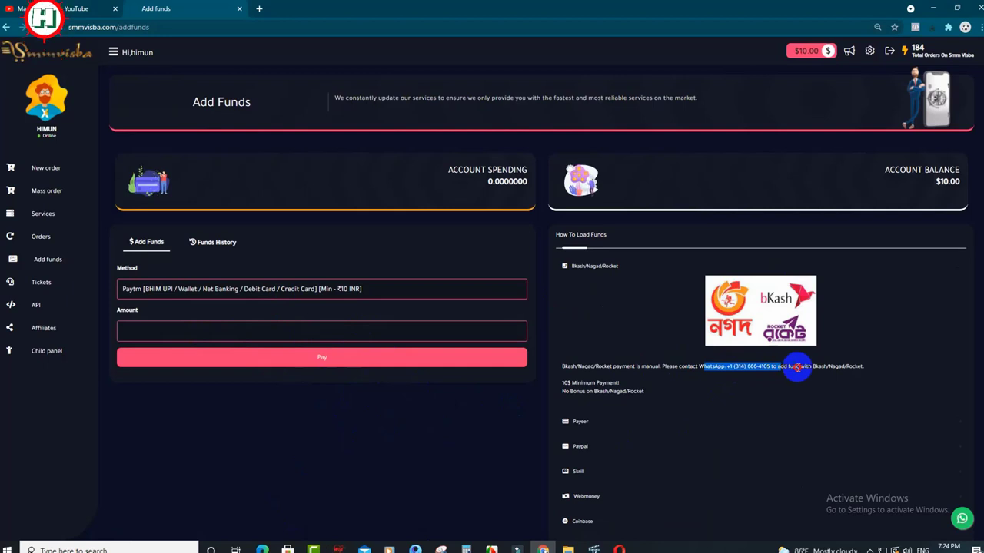
{"action": "left_click_drag", "start_coordinate": [798, 367], "coordinate": [859, 366]}
{"action": "left_click", "coordinate": [832, 366]}
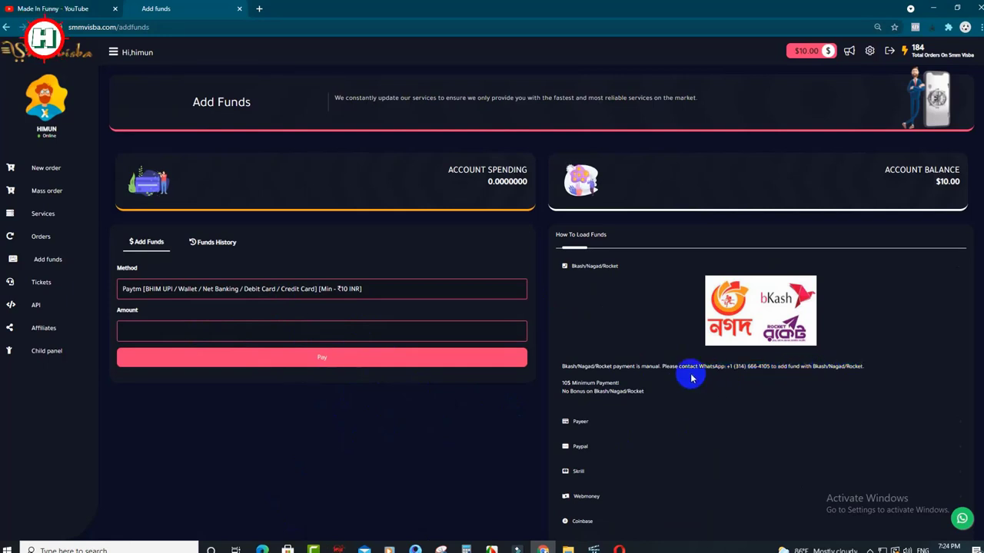
{"action": "left_click_drag", "start_coordinate": [680, 367], "coordinate": [765, 367]}
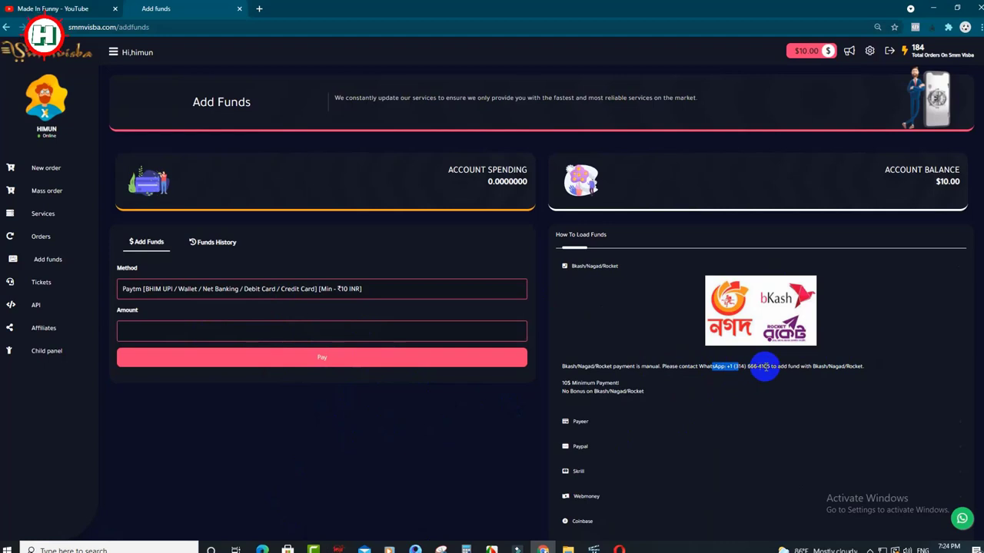
Open the site's WhatsApp chat link, view the contact page, and close it to return to Add funds
{"action": "left_click", "coordinate": [963, 520]}
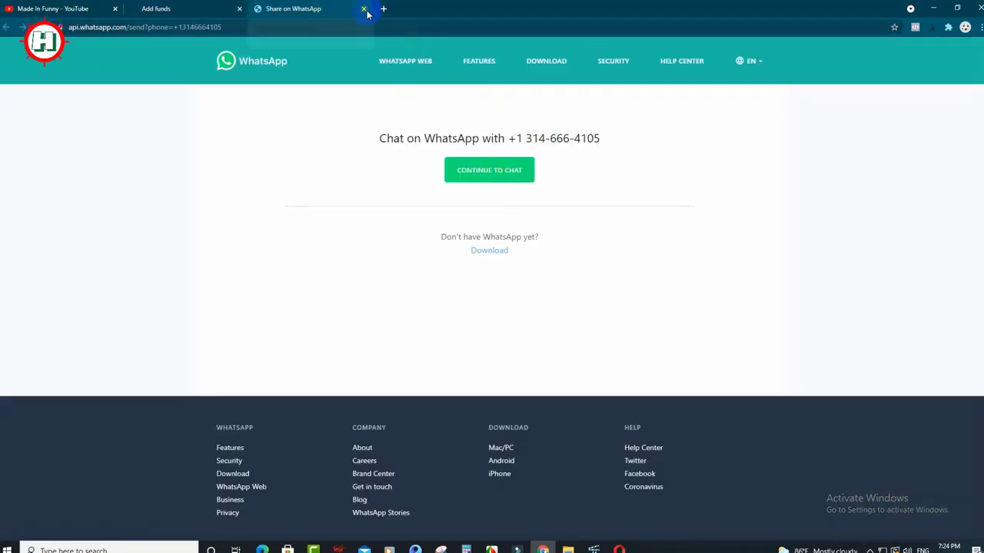
{"action": "left_click", "coordinate": [449, 132]}
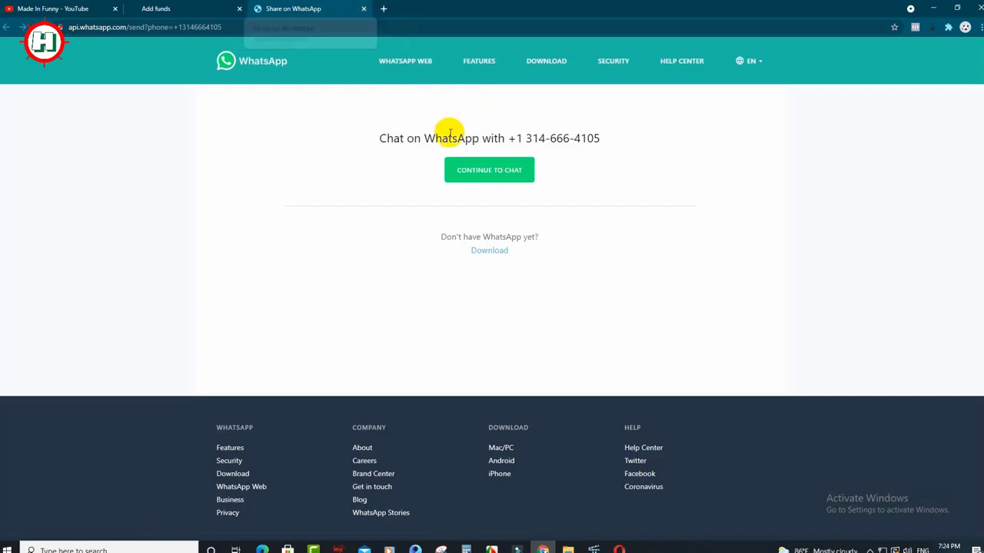
{"action": "left_click", "coordinate": [363, 10]}
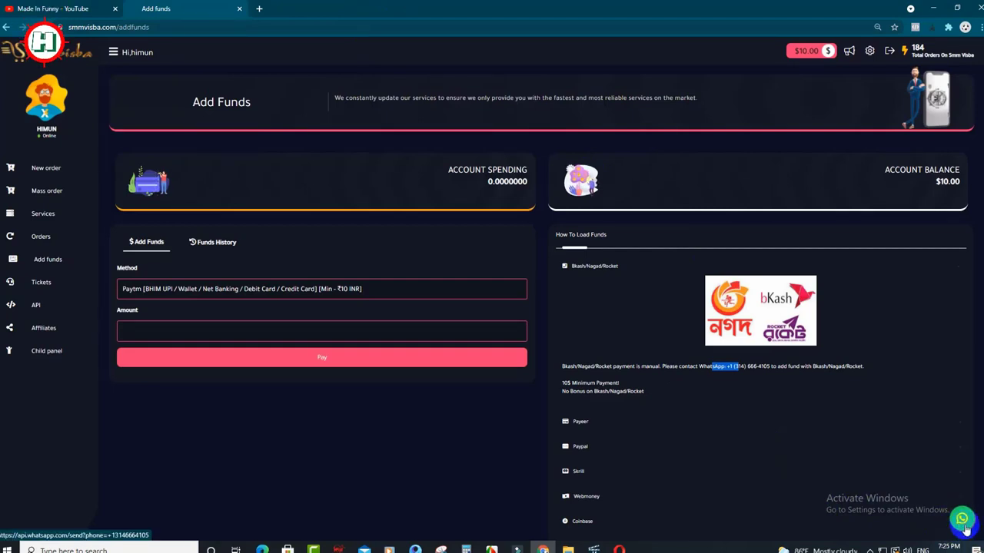
{"action": "scroll", "coordinate": [957, 524], "scroll_direction": "down", "scroll_amount": 1}
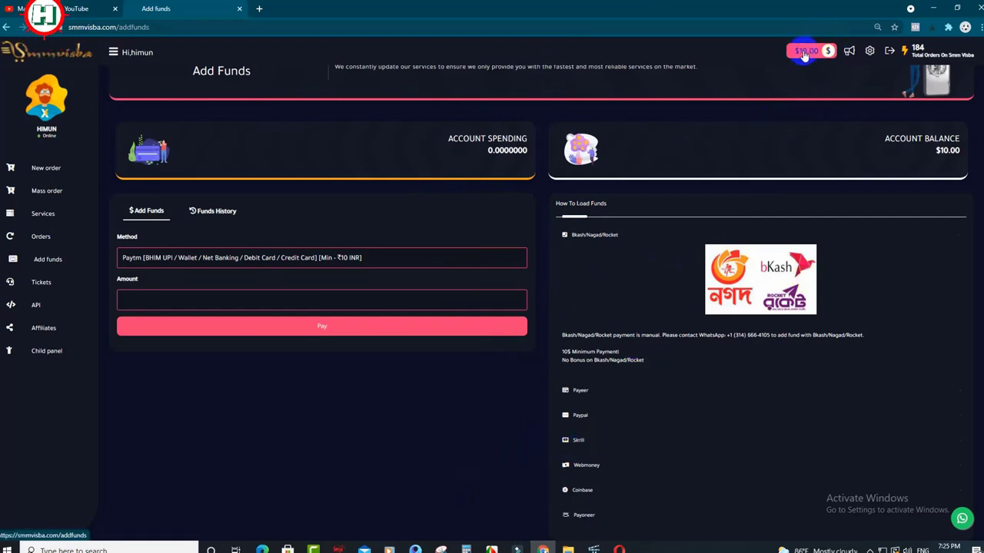
Start a new order and set its category to Youtube Subscribers
{"action": "left_click", "coordinate": [36, 174]}
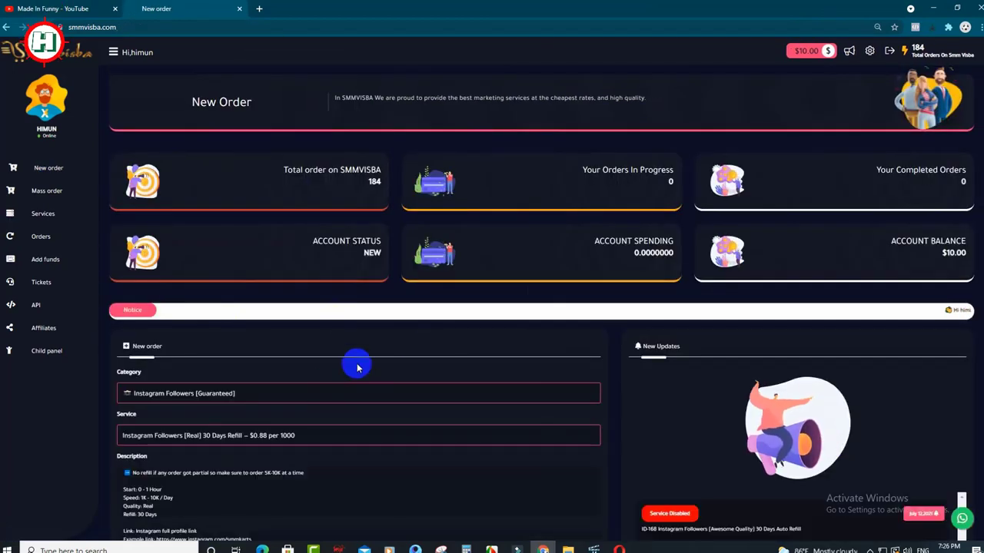
{"action": "scroll", "coordinate": [357, 368], "scroll_direction": "down", "scroll_amount": 3}
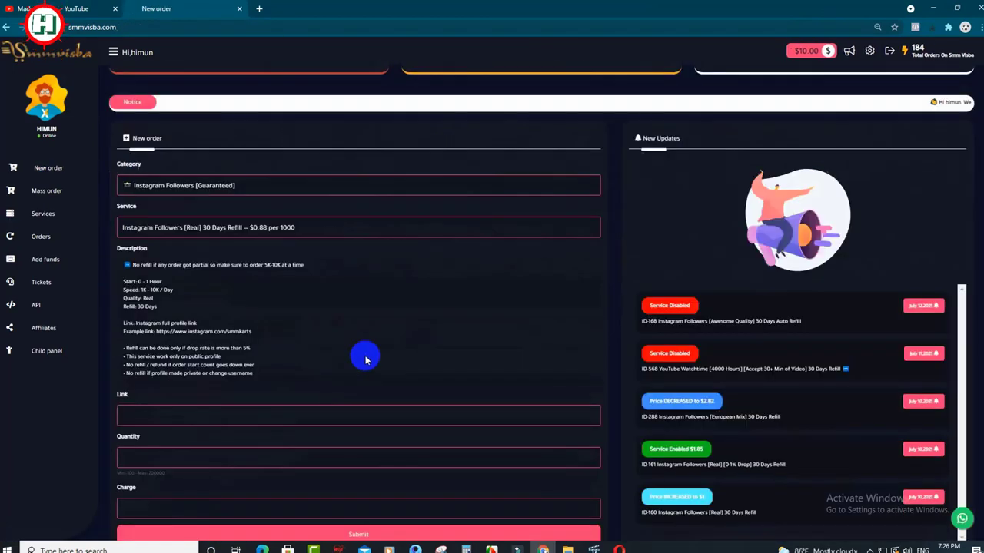
{"action": "left_click", "coordinate": [263, 184]}
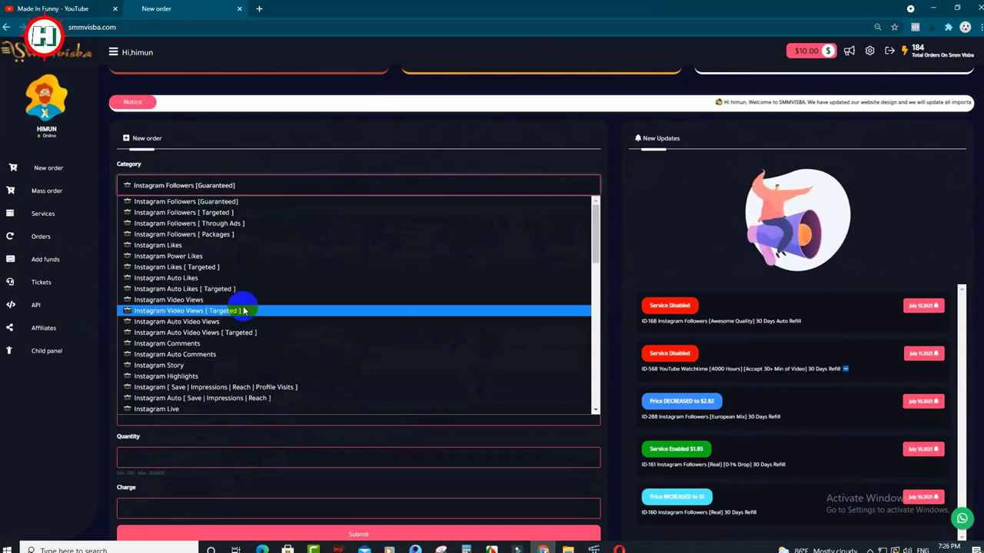
{"action": "scroll", "coordinate": [246, 300], "scroll_direction": "down", "scroll_amount": 10}
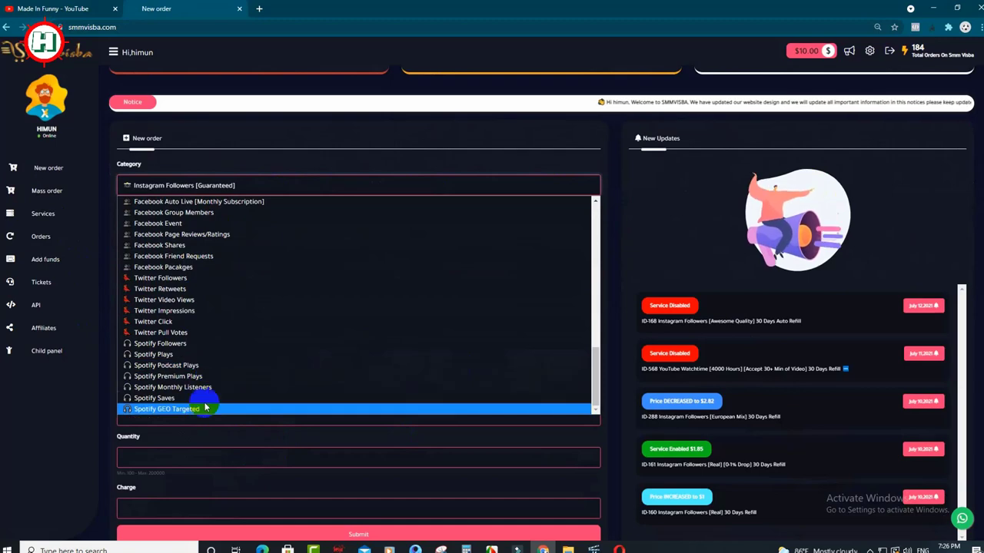
{"action": "scroll", "coordinate": [204, 403], "scroll_direction": "up", "scroll_amount": 10}
{"action": "scroll", "coordinate": [192, 388], "scroll_direction": "down", "scroll_amount": 5}
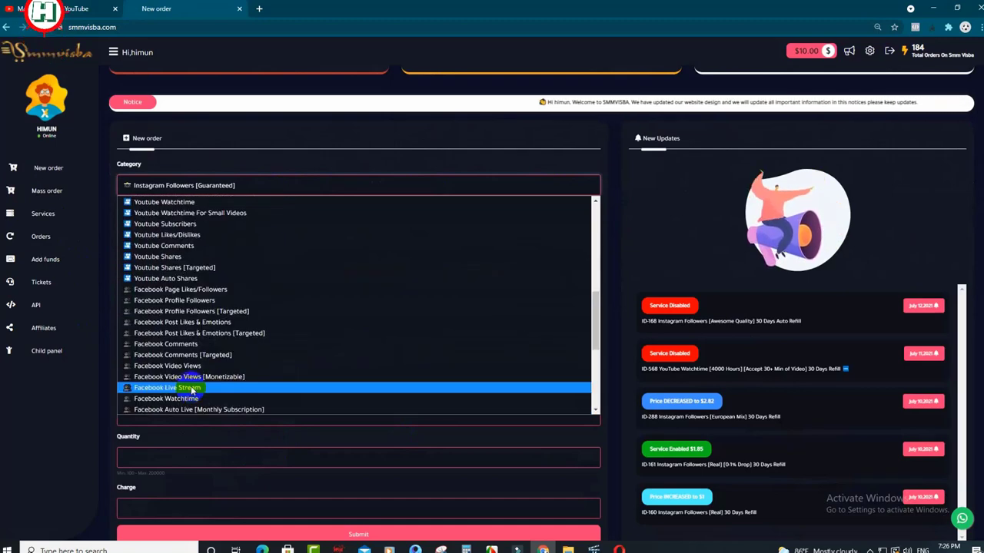
{"action": "scroll", "coordinate": [192, 388], "scroll_direction": "up", "scroll_amount": 4}
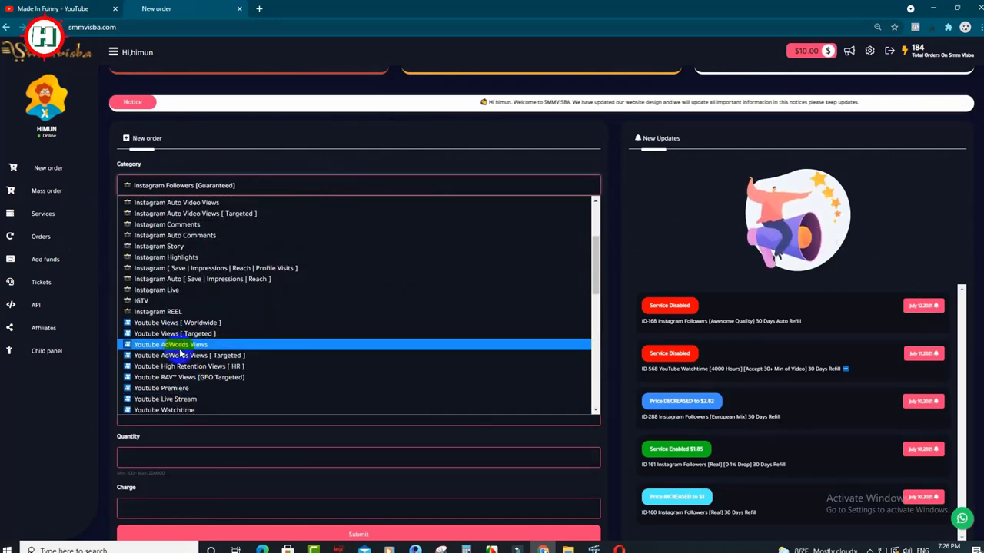
{"action": "scroll", "coordinate": [188, 362], "scroll_direction": "down", "scroll_amount": 2}
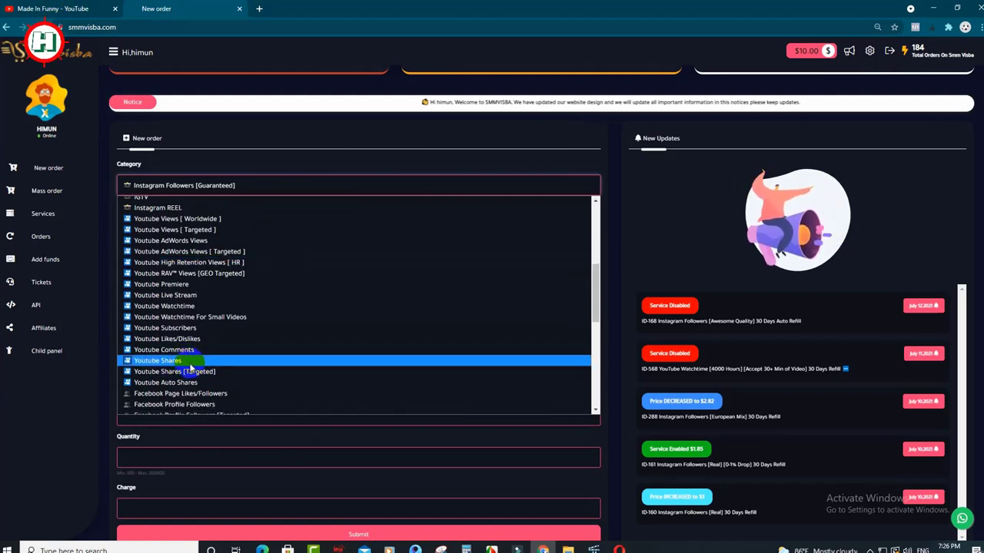
{"action": "left_click", "coordinate": [207, 331]}
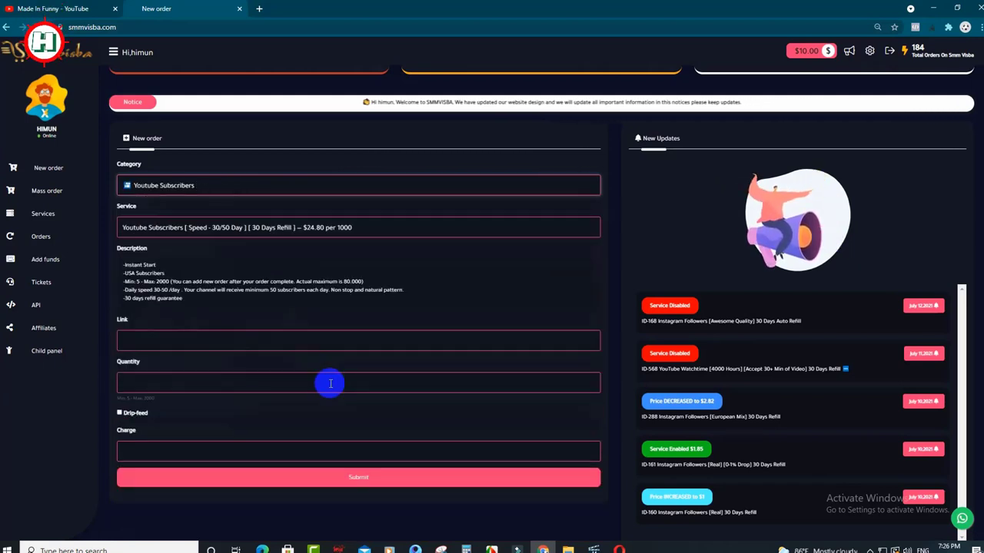
Keep the Youtube Subscribers [Speed - 30/50 Day] [30 Days Refill] service and fill the order link with the Made In Funny channel URL
{"action": "left_click", "coordinate": [433, 227]}
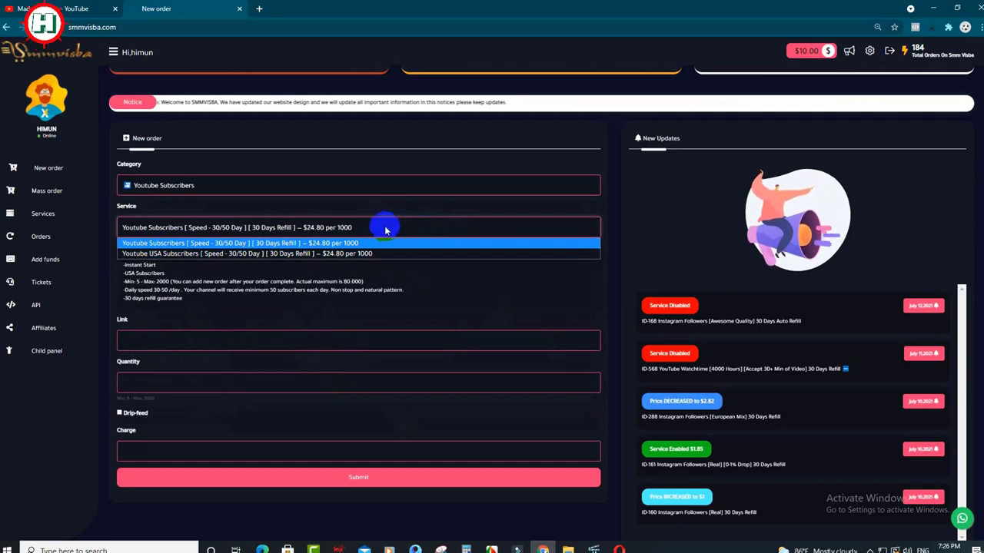
{"action": "left_click", "coordinate": [257, 227]}
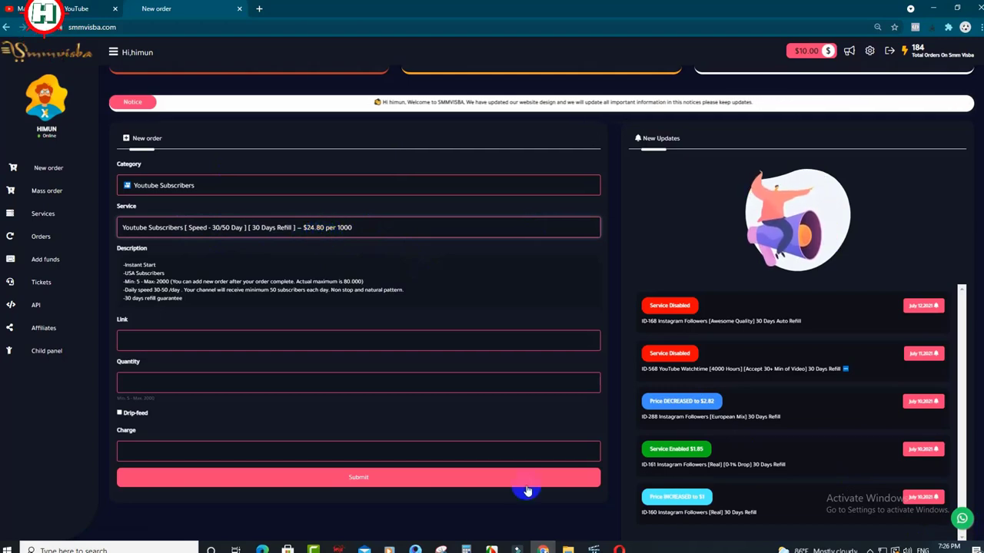
{"action": "scroll", "coordinate": [323, 269], "scroll_direction": "down", "scroll_amount": 1}
{"action": "left_click", "coordinate": [79, 5]}
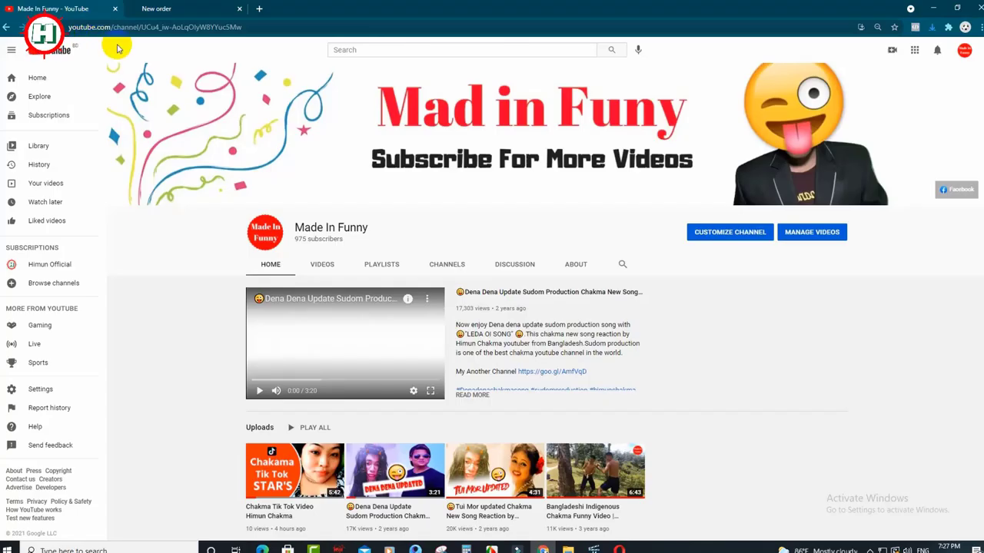
{"action": "left_click", "coordinate": [154, 27]}
{"action": "left_click", "coordinate": [156, 9]}
{"action": "type", "text": "https://www.youtube.com/channel/UCu4_iw-AoLqOlyW8YYuc5Mw"}
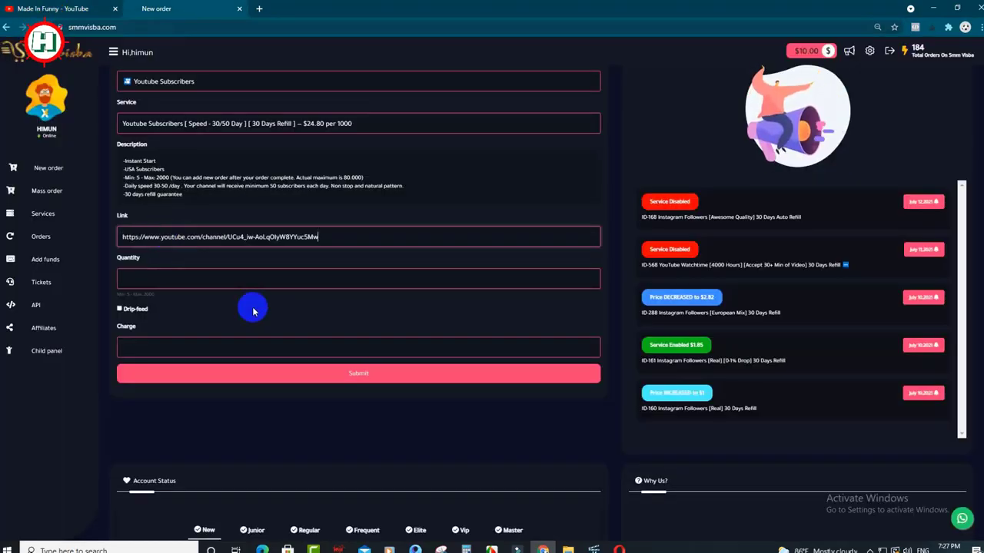
Set the subscriber order's quantity to 400
{"action": "left_click", "coordinate": [167, 281]}
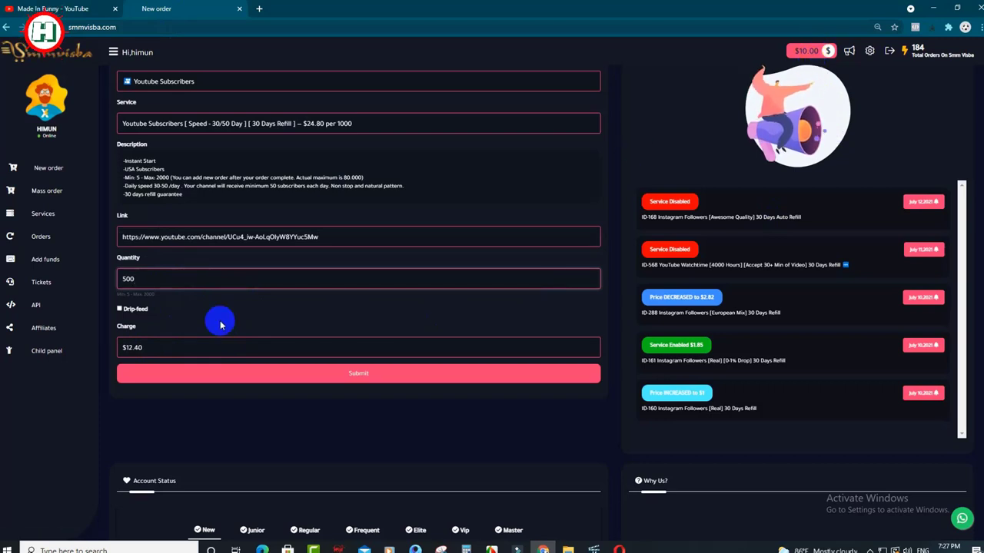
{"action": "type", "text": "430"}
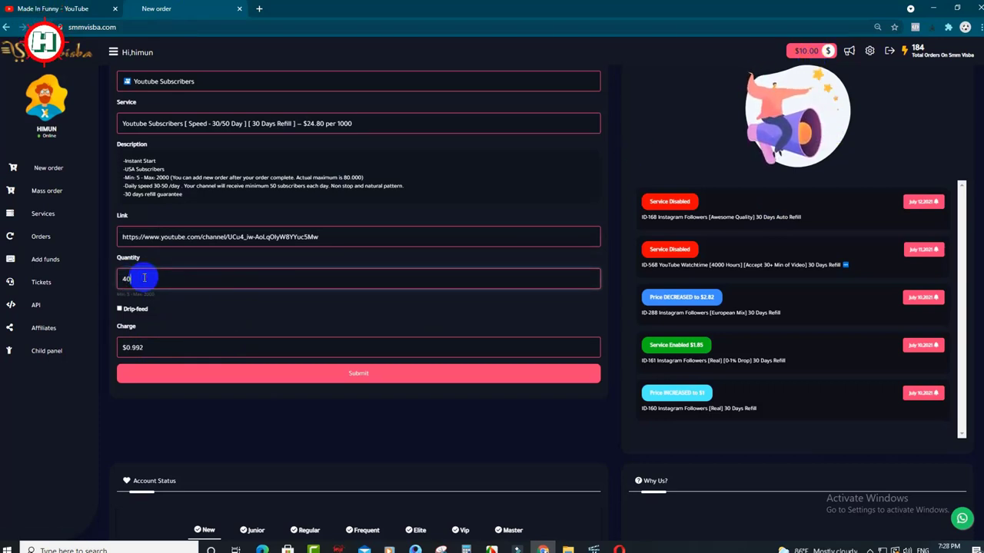
{"action": "left_click", "coordinate": [176, 321]}
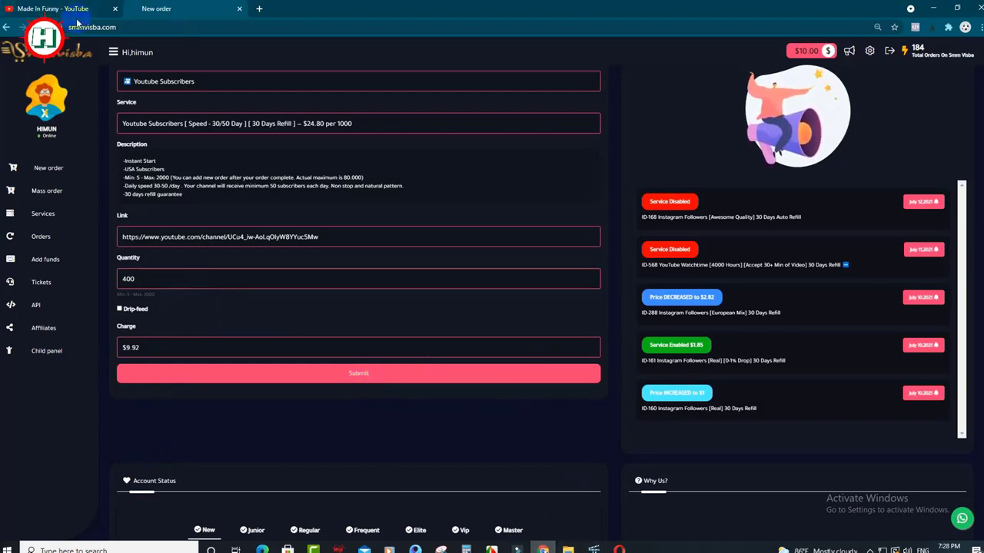
Check the system clock and calendar for the order's date and time, and highlight the order quantity
{"action": "left_click", "coordinate": [960, 549]}
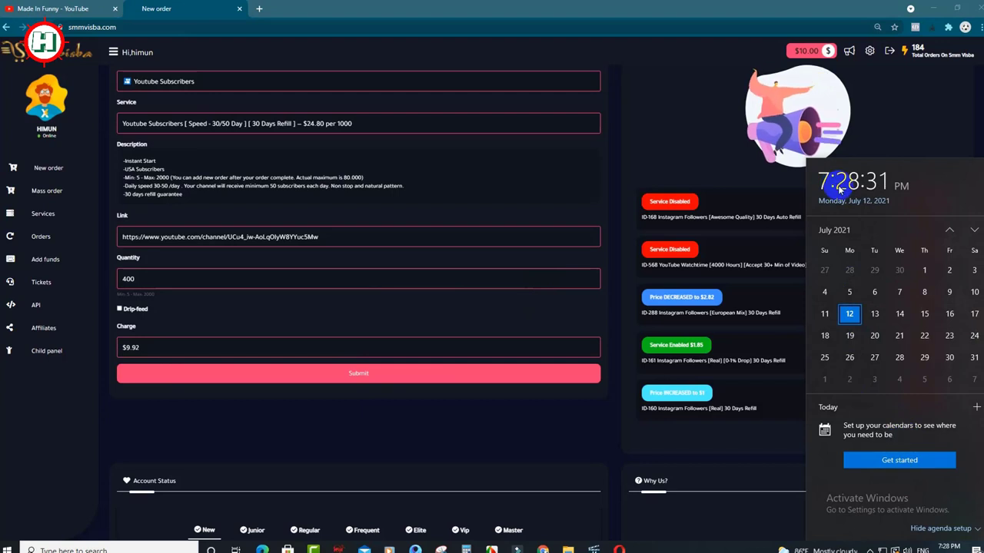
{"action": "left_click", "coordinate": [895, 143]}
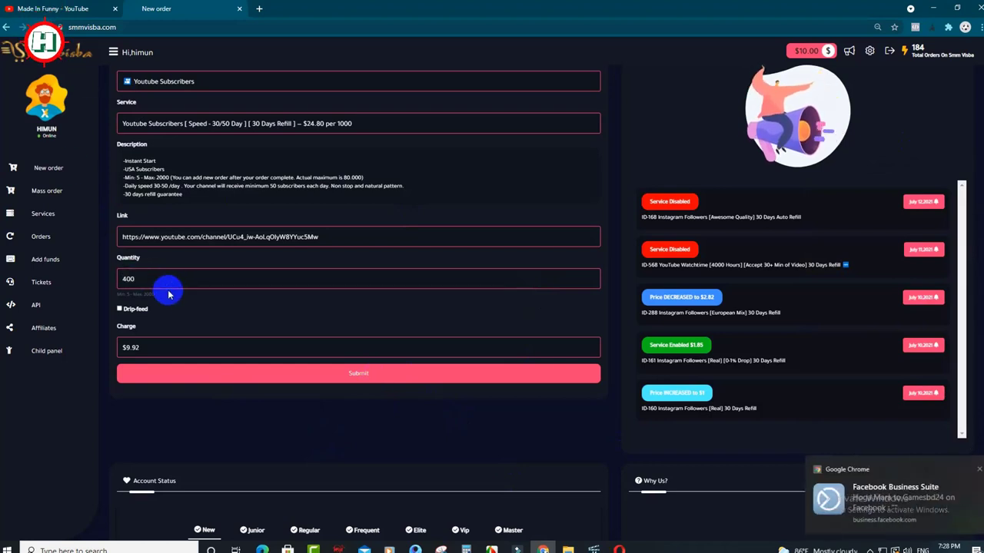
{"action": "double_click", "coordinate": [132, 279]}
From the Made In Funny channel page, add 975 and 400 in Calculator, close it, and submit the subscriber order
{"action": "left_click", "coordinate": [55, 7]}
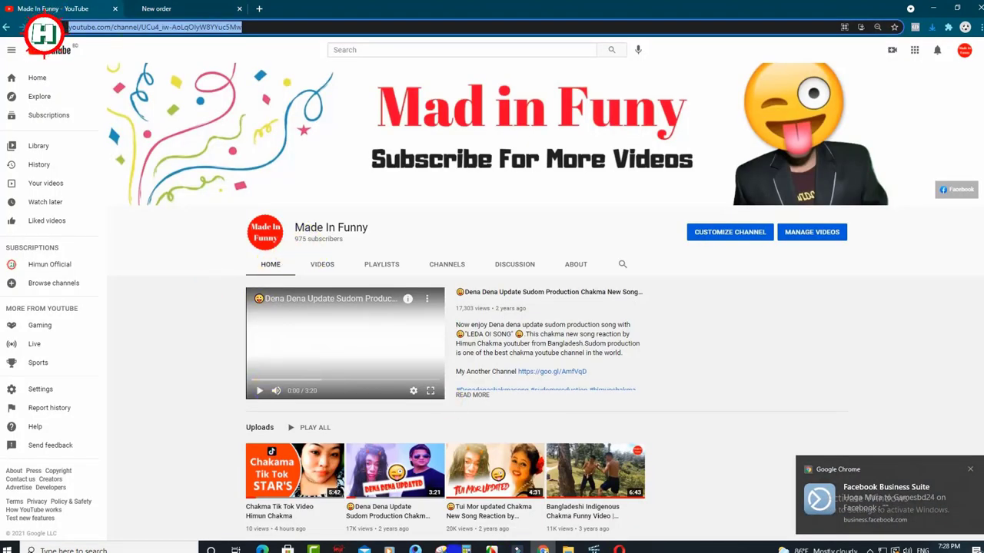
{"action": "left_click", "coordinate": [466, 549]}
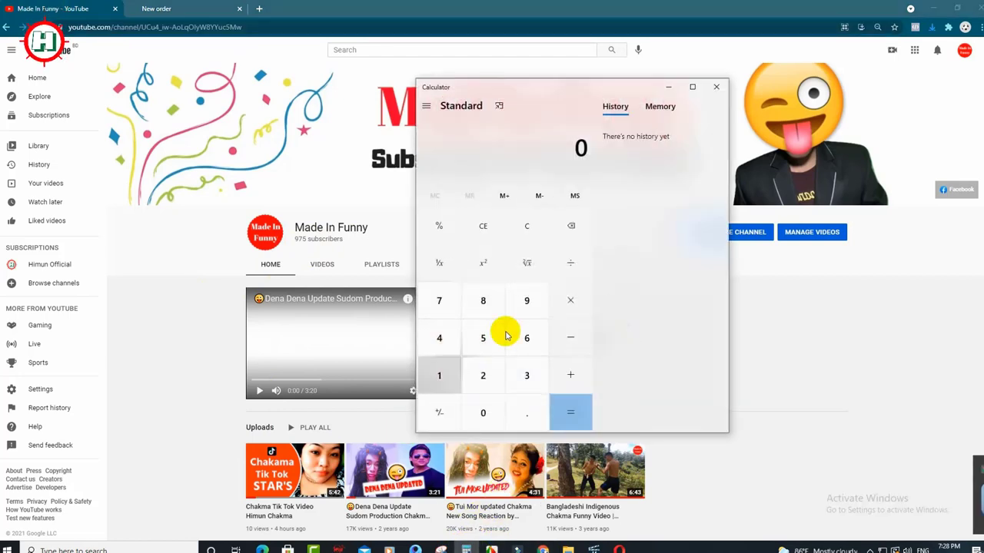
{"action": "left_click", "coordinate": [525, 303]}
{"action": "left_click", "coordinate": [443, 304]}
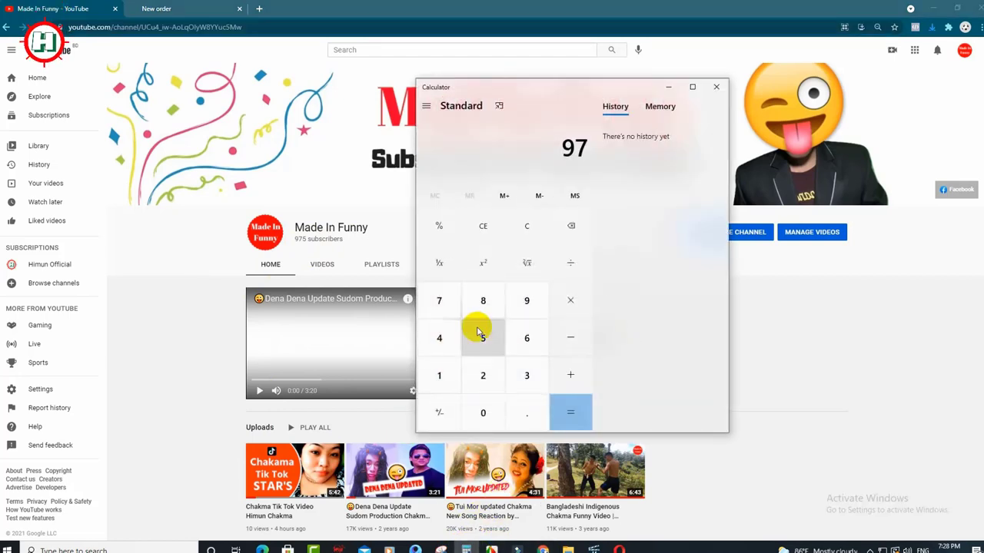
{"action": "left_click", "coordinate": [481, 335]}
{"action": "left_click", "coordinate": [573, 375]}
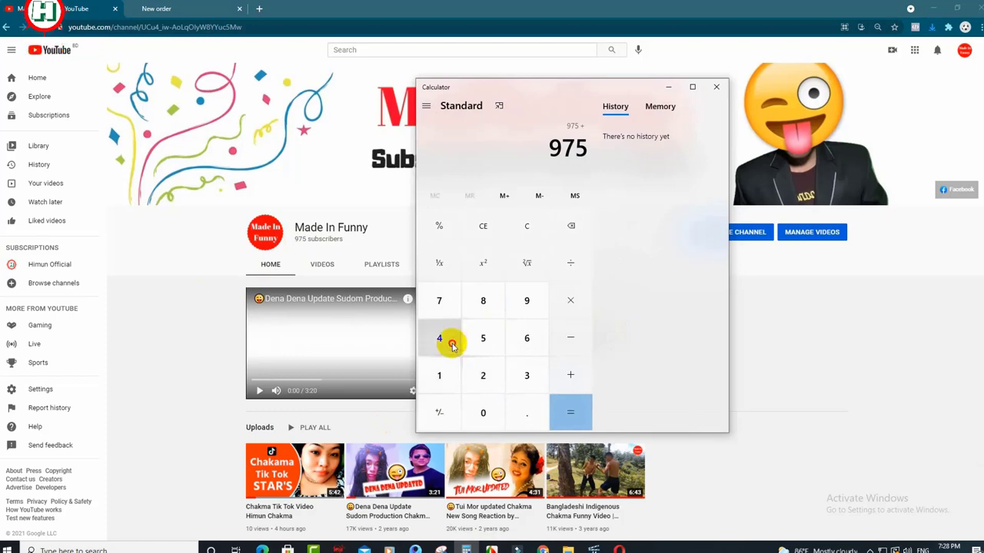
{"action": "left_click", "coordinate": [444, 338]}
{"action": "double_click", "coordinate": [481, 411]}
{"action": "left_click", "coordinate": [573, 411]}
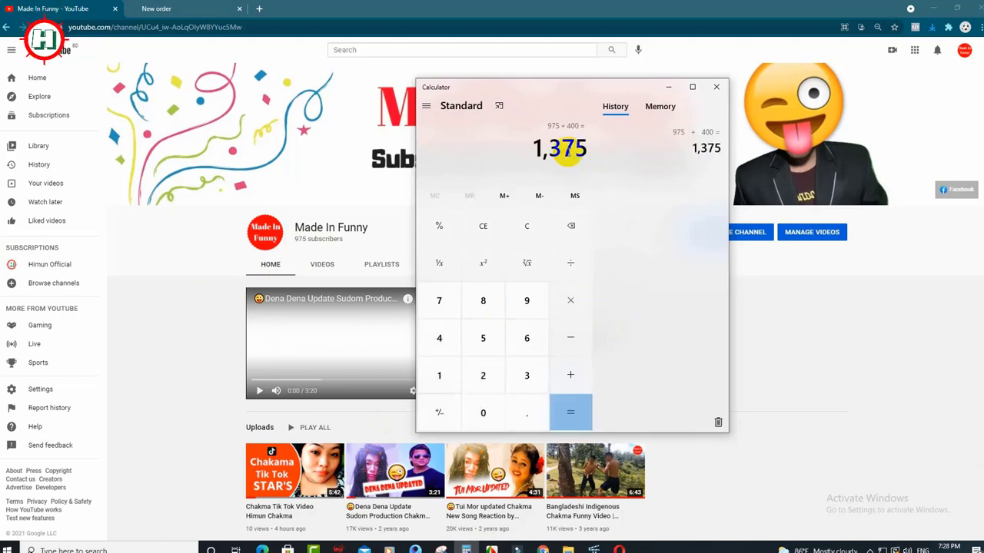
{"action": "left_click", "coordinate": [716, 86]}
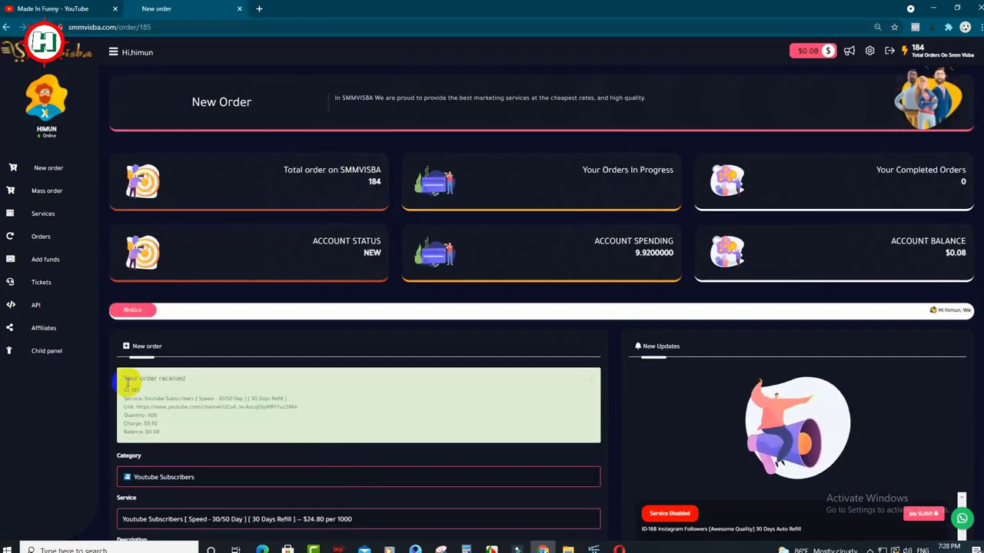
Review the order confirmation's service, link, quantity, charge and remaining balance
{"action": "left_click_drag", "start_coordinate": [200, 382], "coordinate": [162, 396]}
{"action": "scroll", "coordinate": [165, 300], "scroll_direction": "down", "scroll_amount": 2}
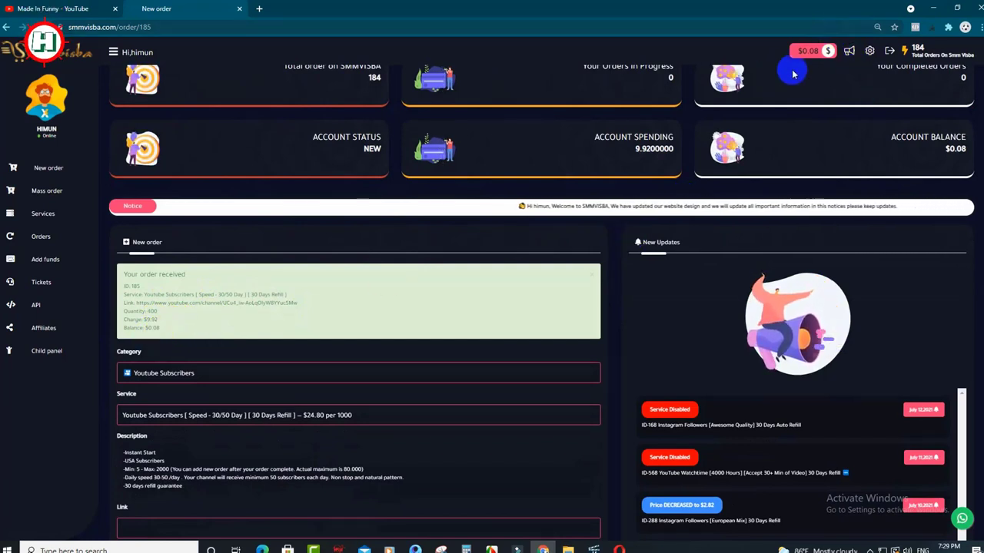
{"action": "left_click_drag", "start_coordinate": [165, 321], "coordinate": [137, 322]}
{"action": "left_click", "coordinate": [148, 328]}
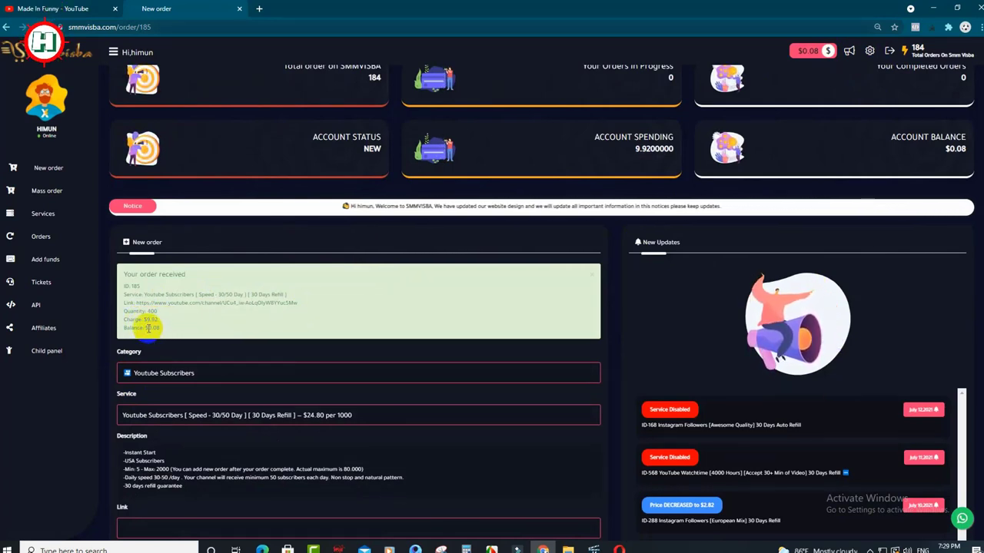
{"action": "scroll", "coordinate": [281, 325], "scroll_direction": "down", "scroll_amount": 3}
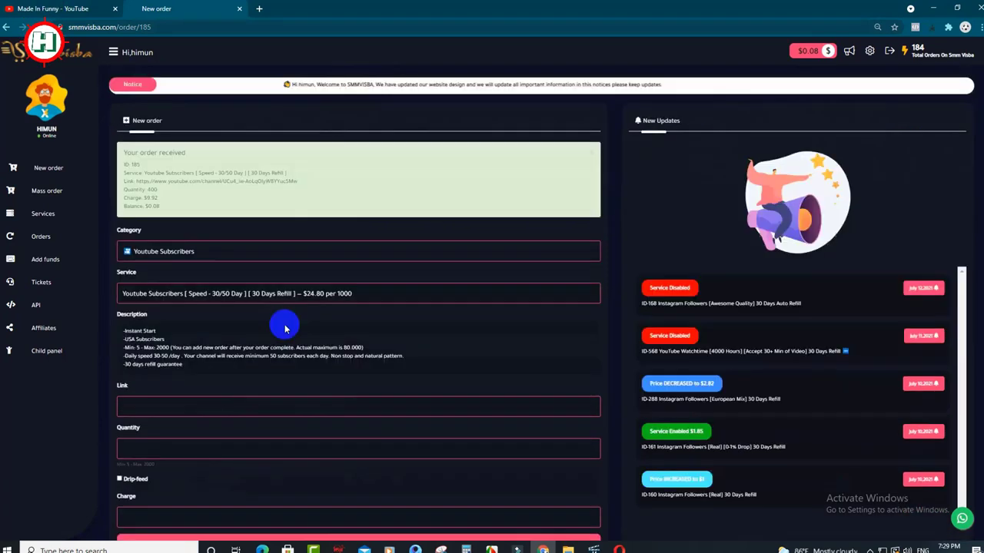